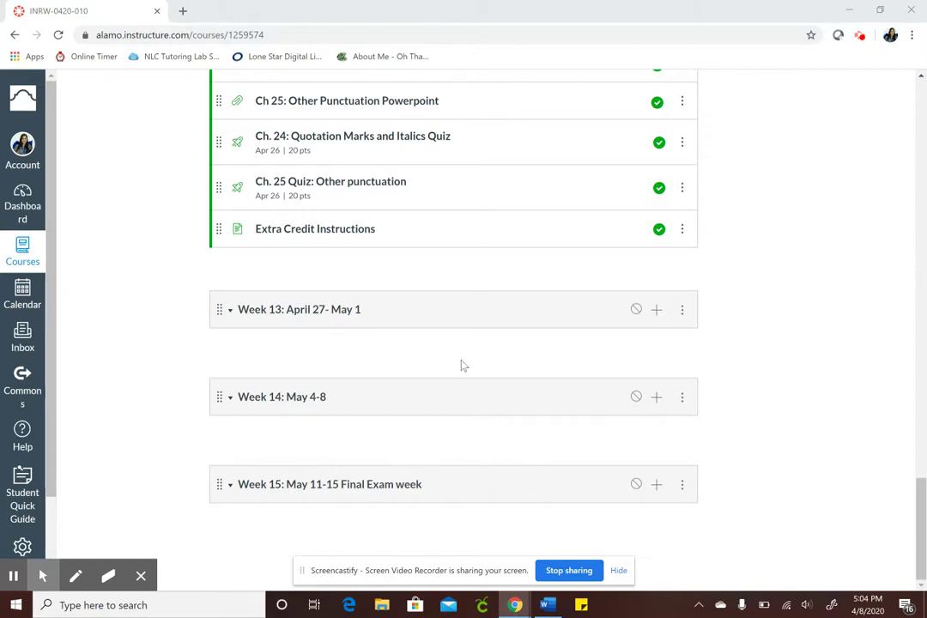
Step: Add a new quiz named 'ESL: Comprehension Quiz' to Week 13: April 27- May 1
left_click(657, 312)
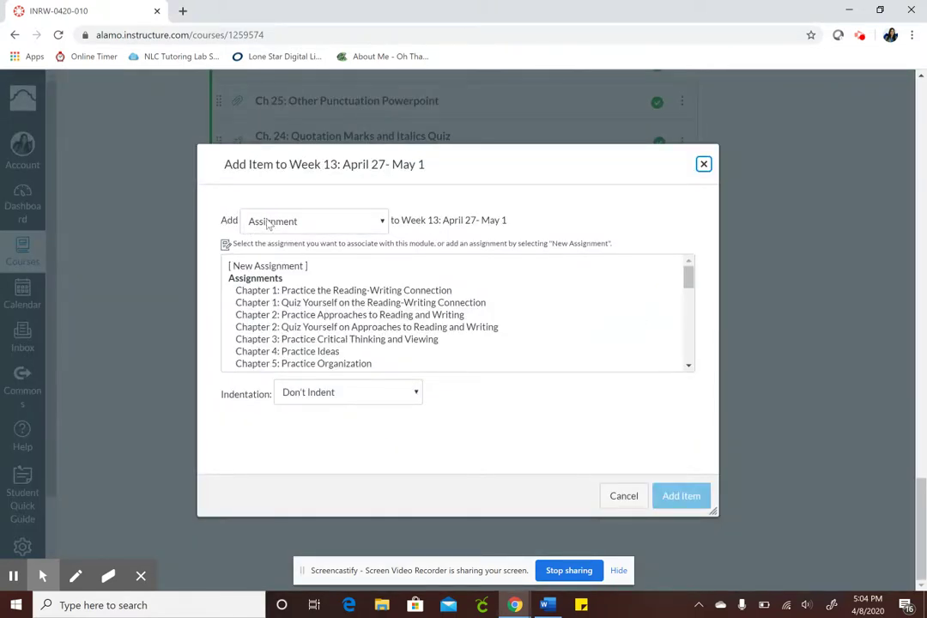
left_click(272, 224)
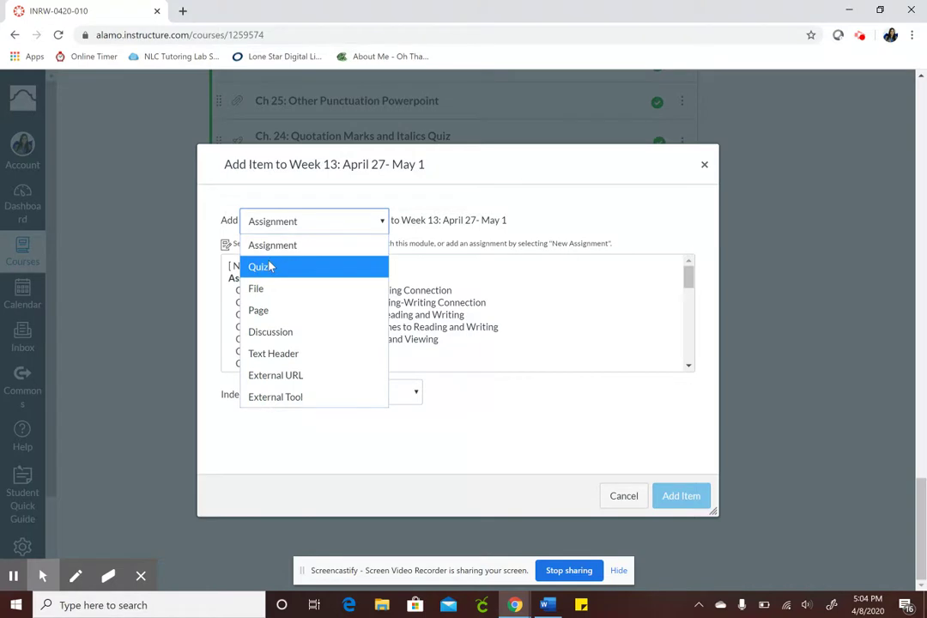
left_click(266, 267)
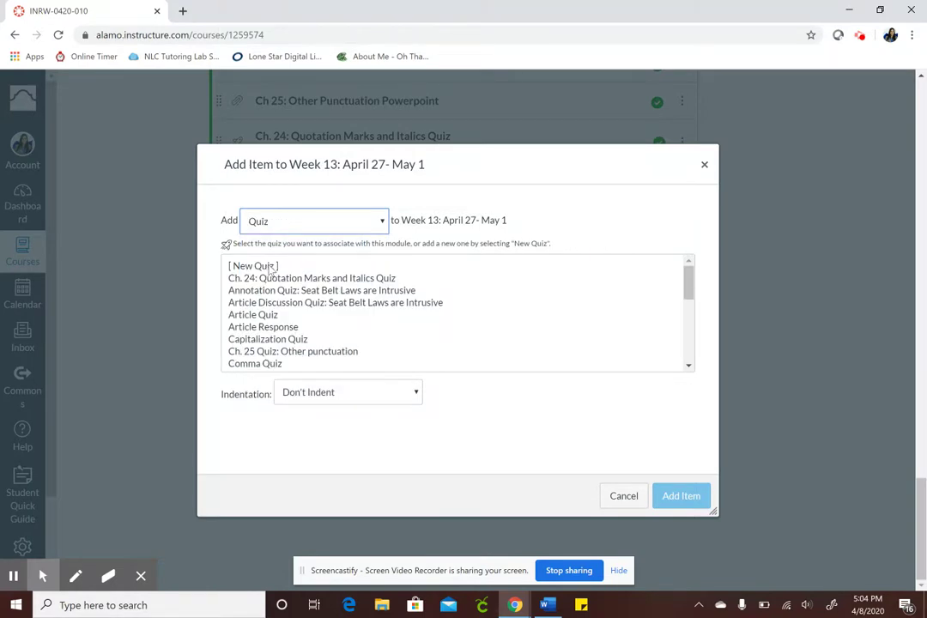
left_click(257, 266)
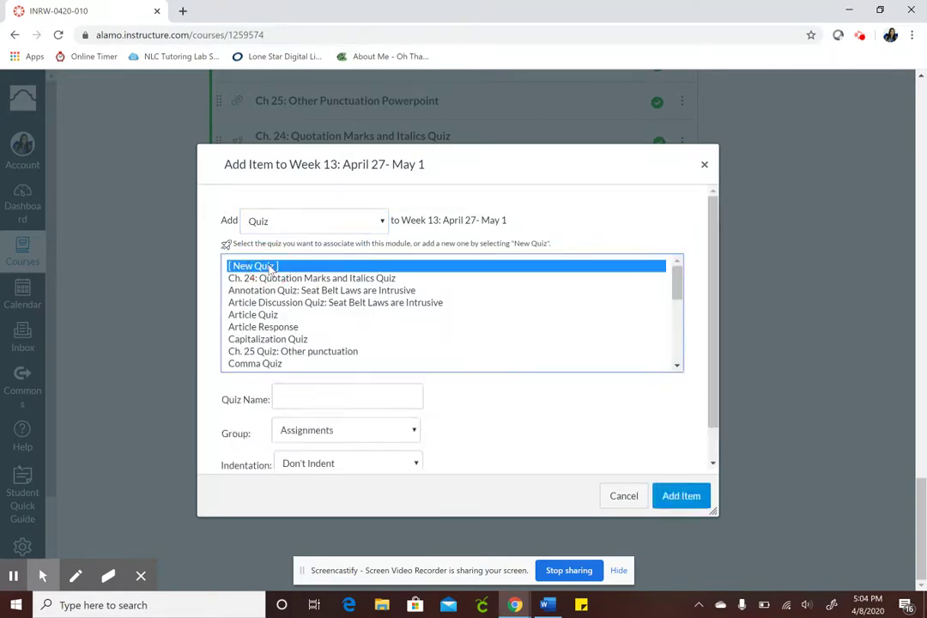
left_click(293, 394)
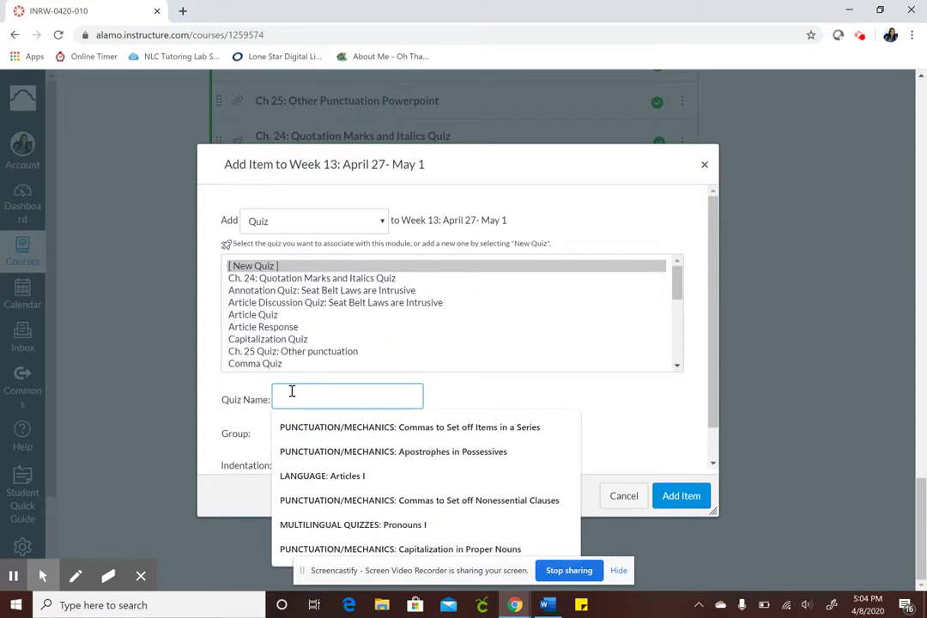
type("ESL: Comprehension Quiz")
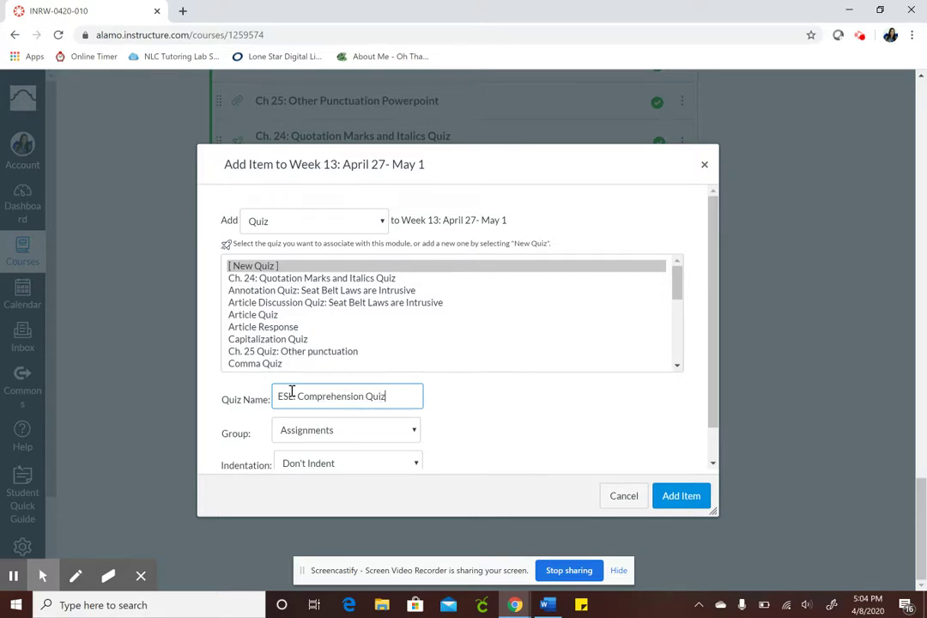
scroll(494, 381, "down", 1)
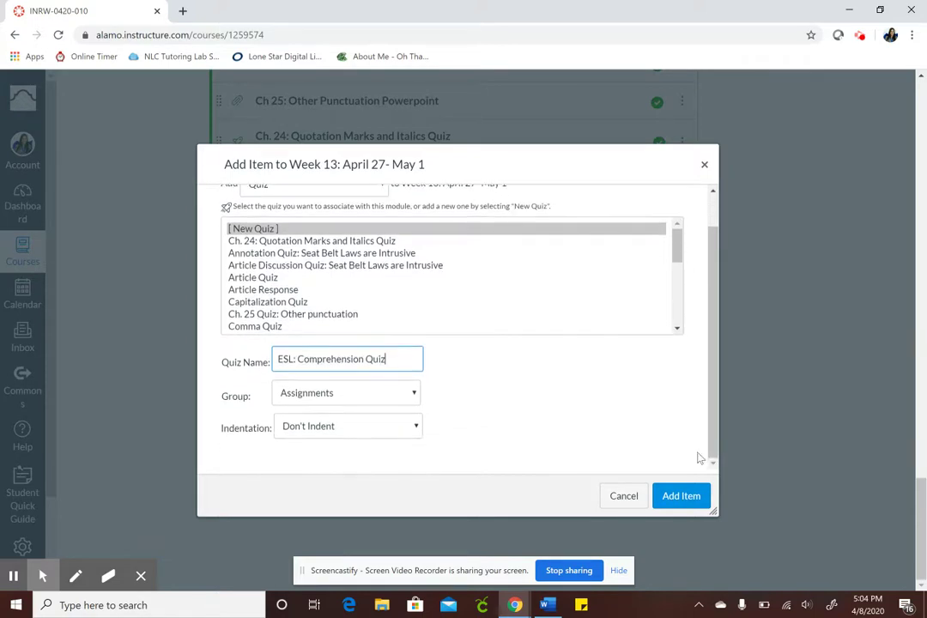
left_click(679, 497)
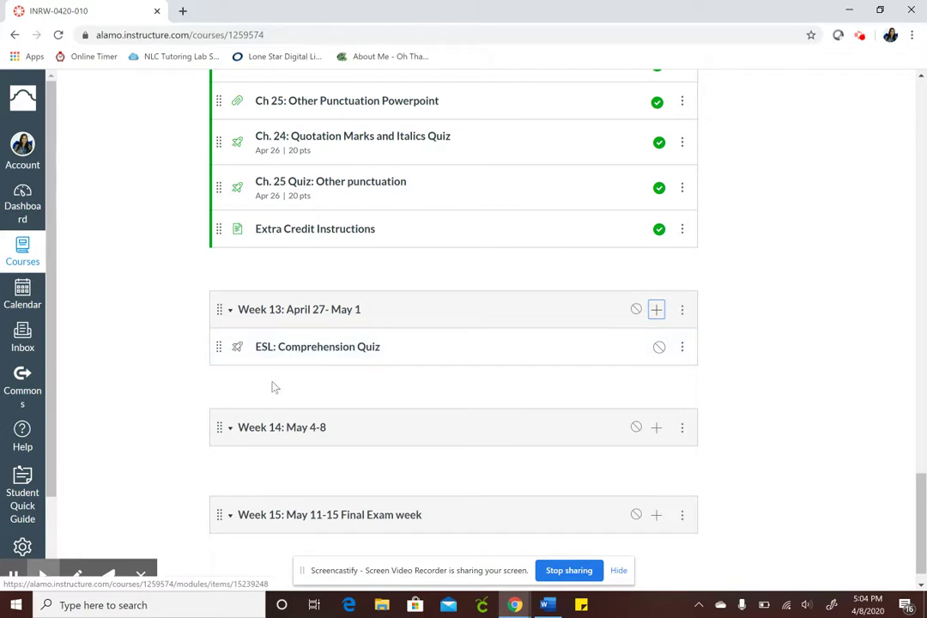
Step: Open ESL: Comprehension Quiz for editing, with the cursor in the empty Quiz Instructions
left_click(275, 350)
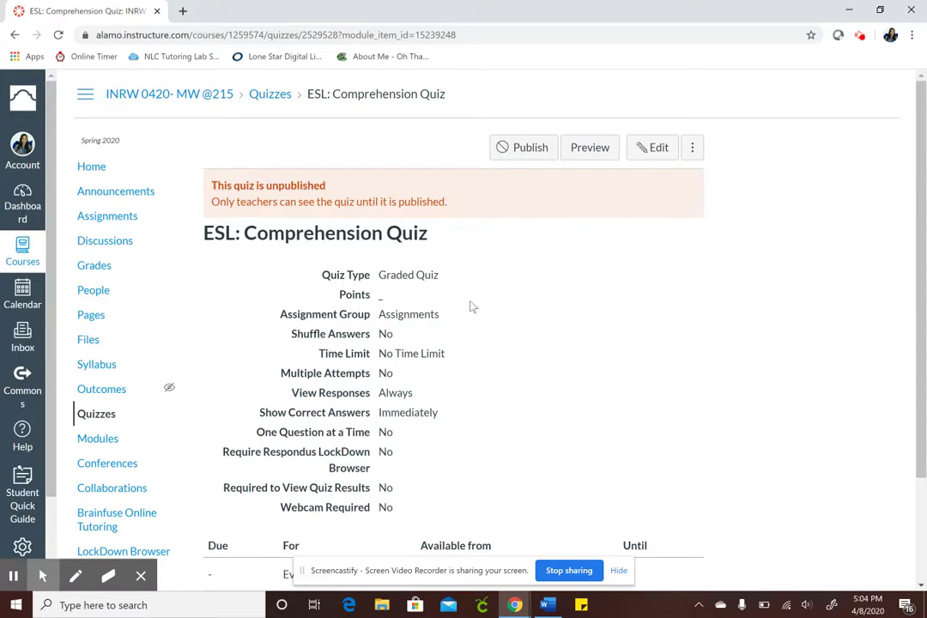
left_click(659, 150)
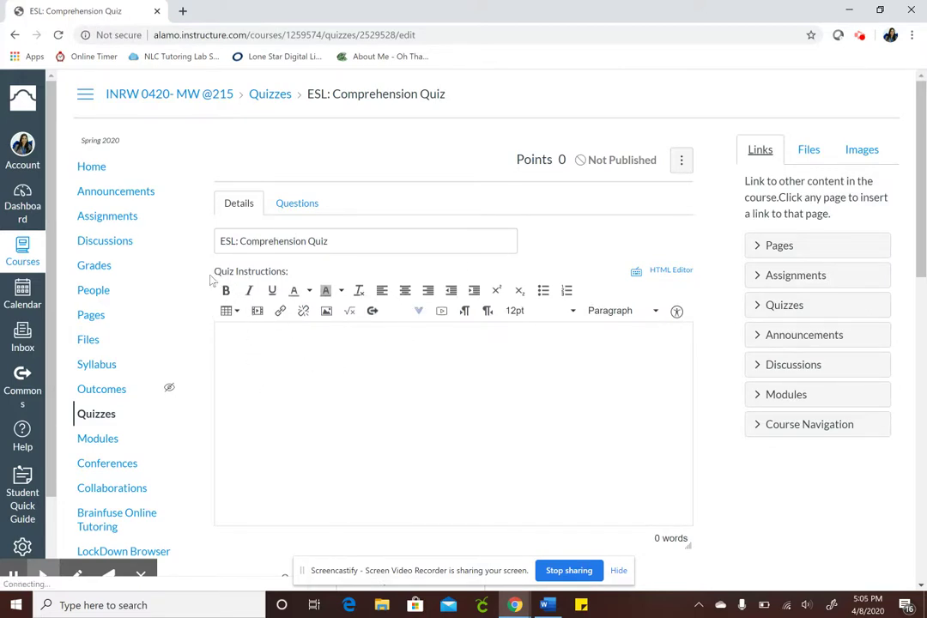
left_click(279, 376)
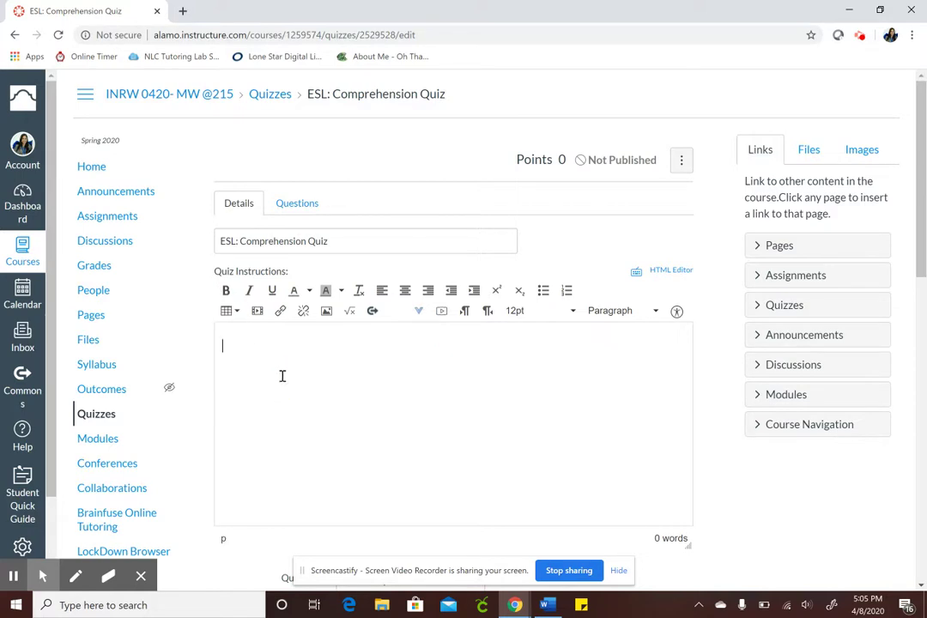
Step: Copy the Directions line from the Word document
left_click(545, 605)
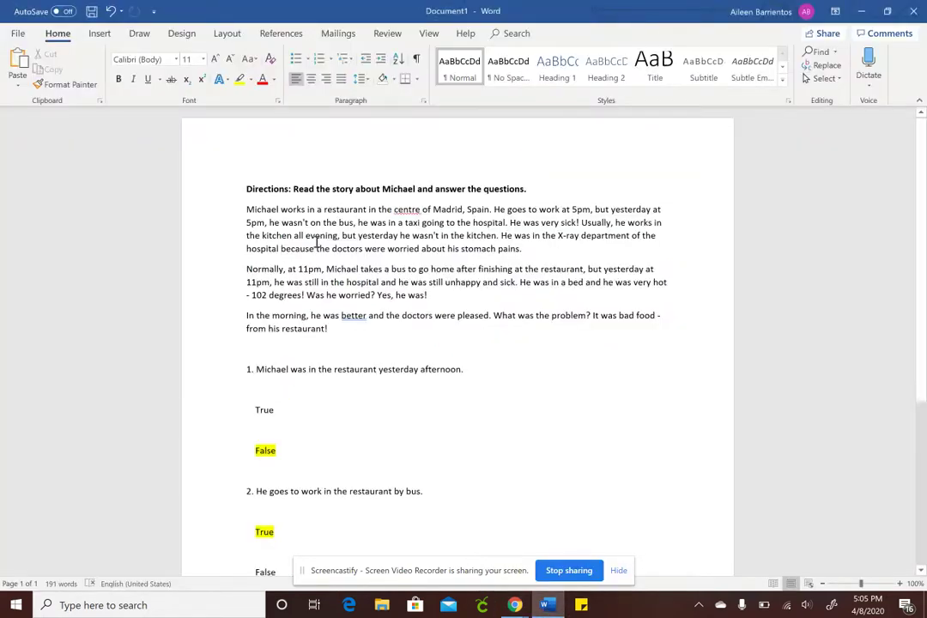
left_click_drag(531, 191, 263, 192)
key("ctrl+c")
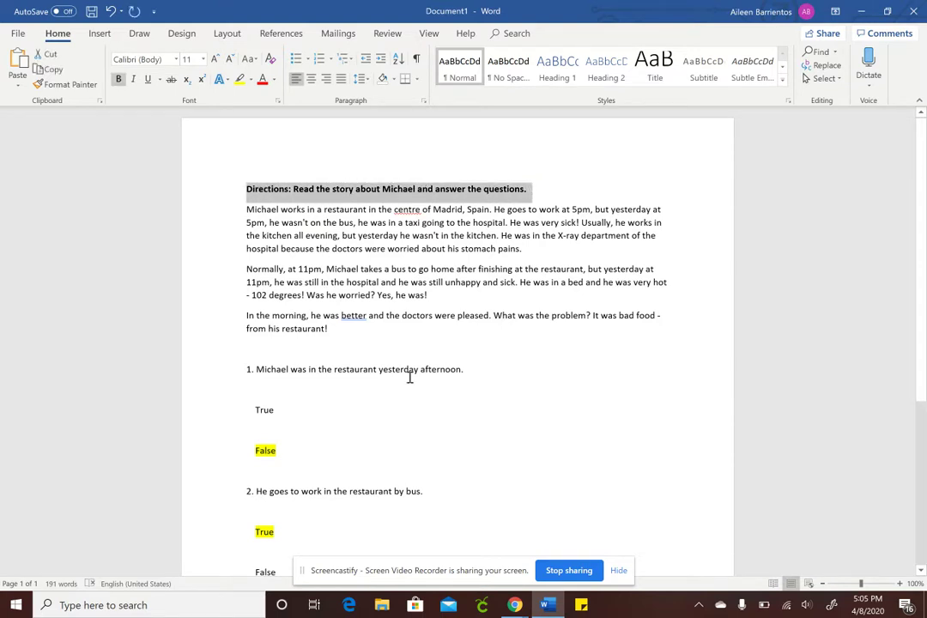
left_click(399, 532)
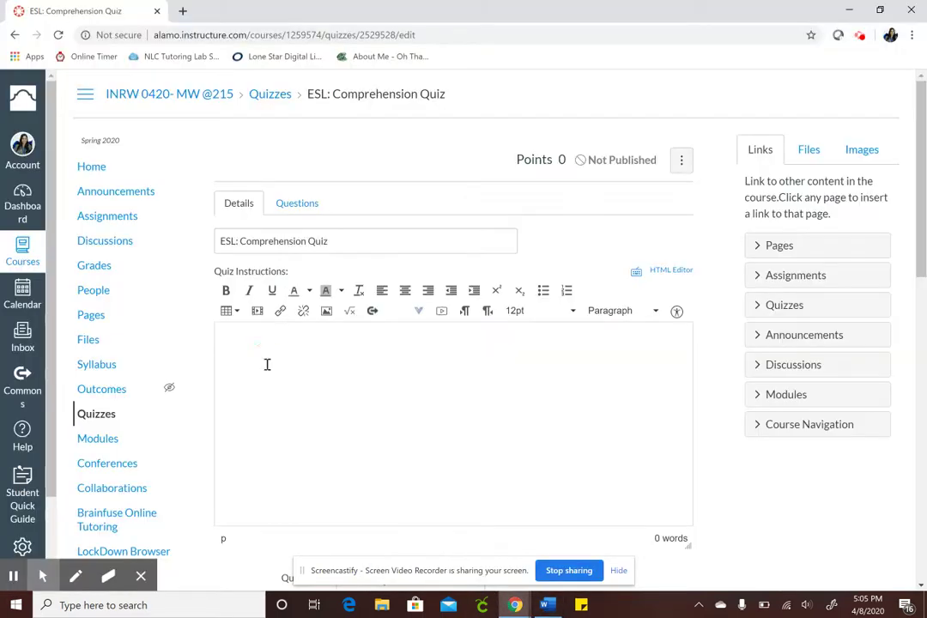
Step: Paste the bold line 'Directions: Read the story about Michael and answer the questions.' into the instructions
key("ctrl+v")
left_click(442, 380)
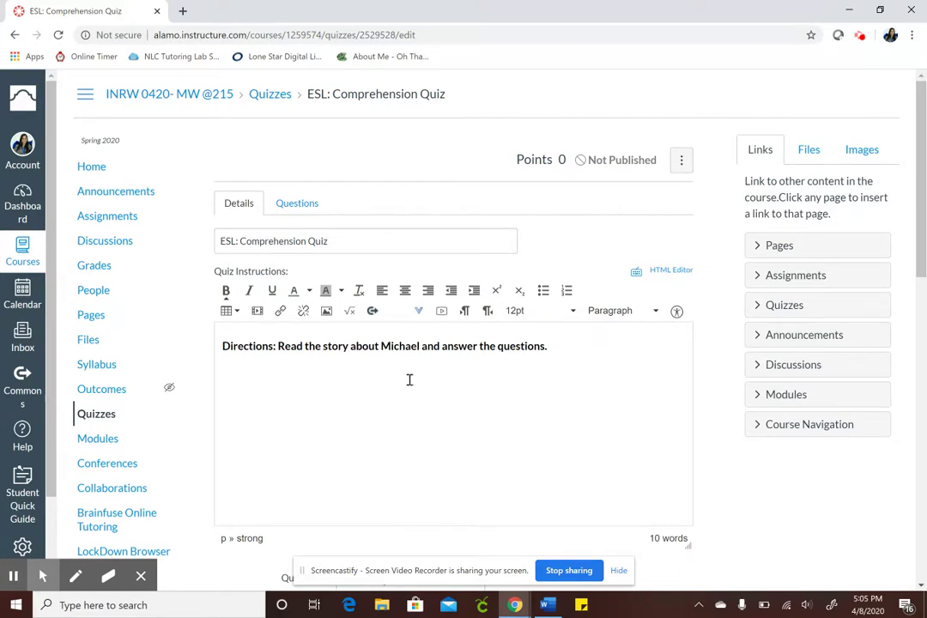
left_click(568, 375)
scroll(581, 404, "down", 8)
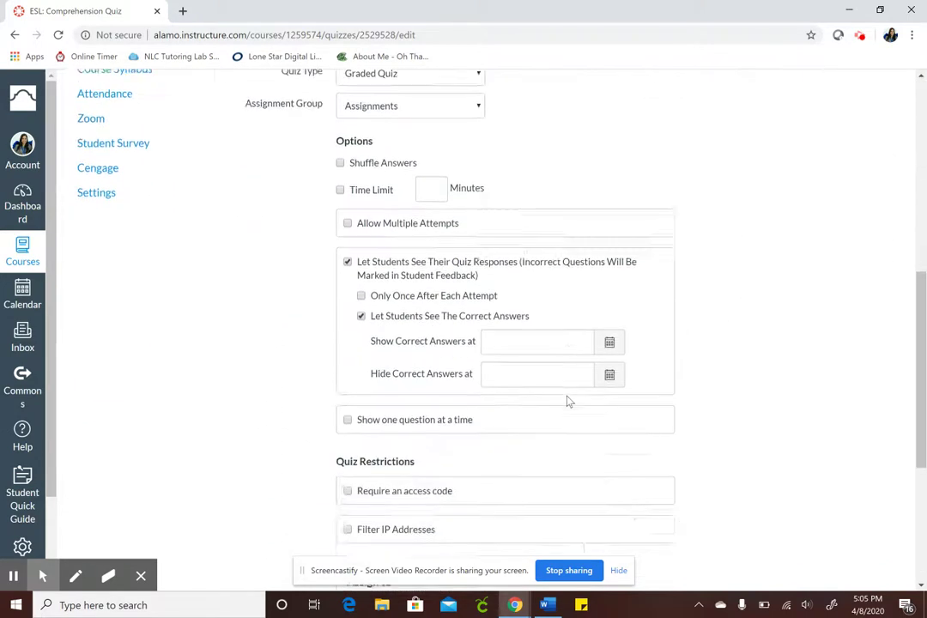
scroll(567, 402, "down", 1)
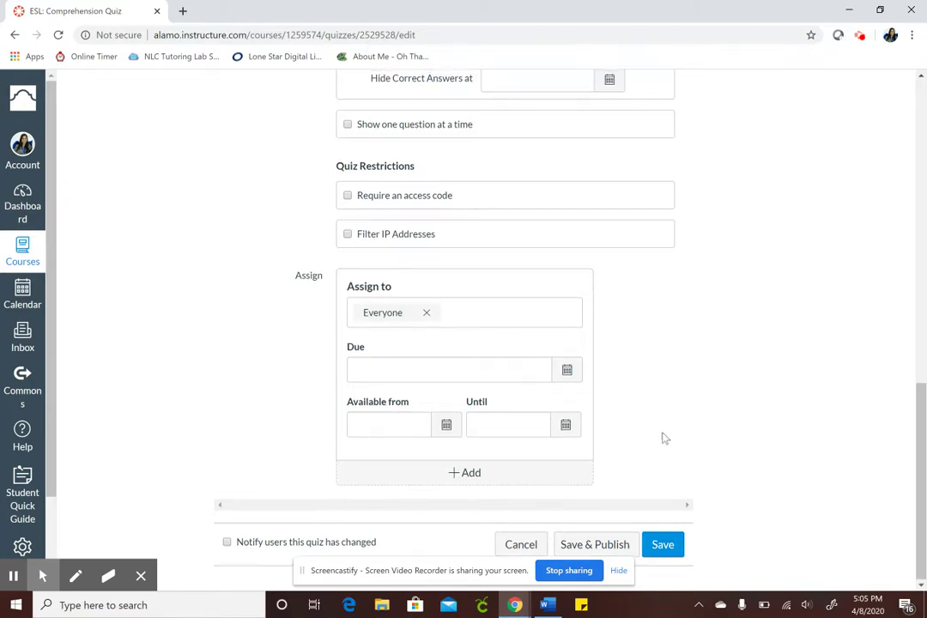
scroll(662, 437, "up", 15)
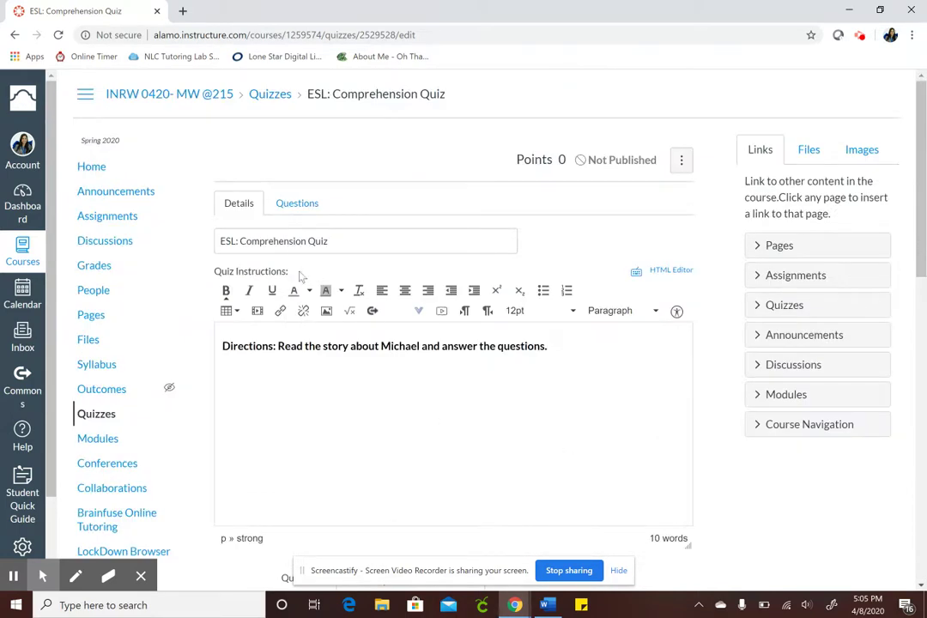
Step: Add a new question of type Text (no question)
left_click(298, 203)
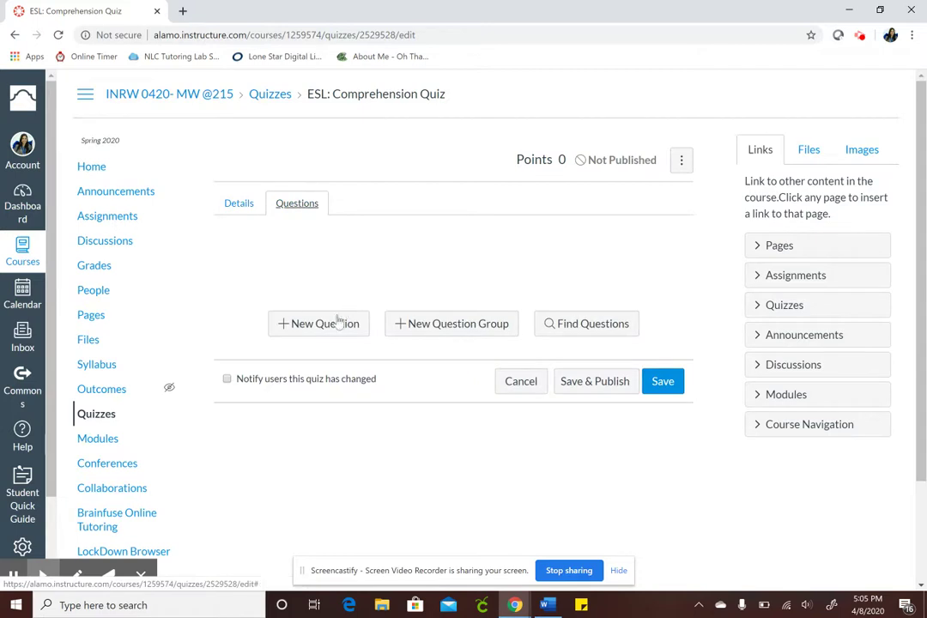
left_click(306, 330)
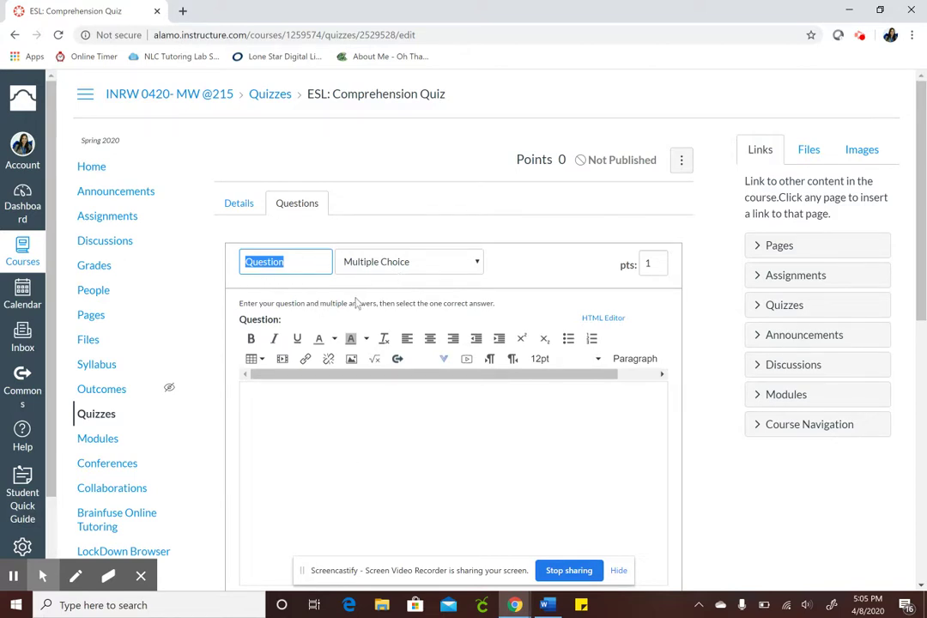
left_click(391, 264)
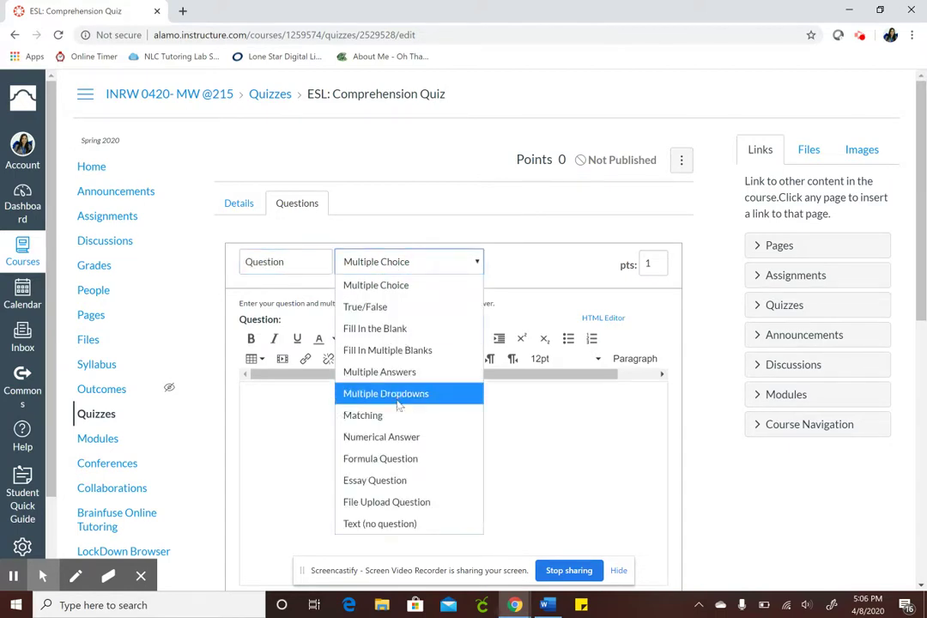
left_click(404, 525)
Step: Copy the three story paragraphs about Michael from the Word document
key("alt+Tab")
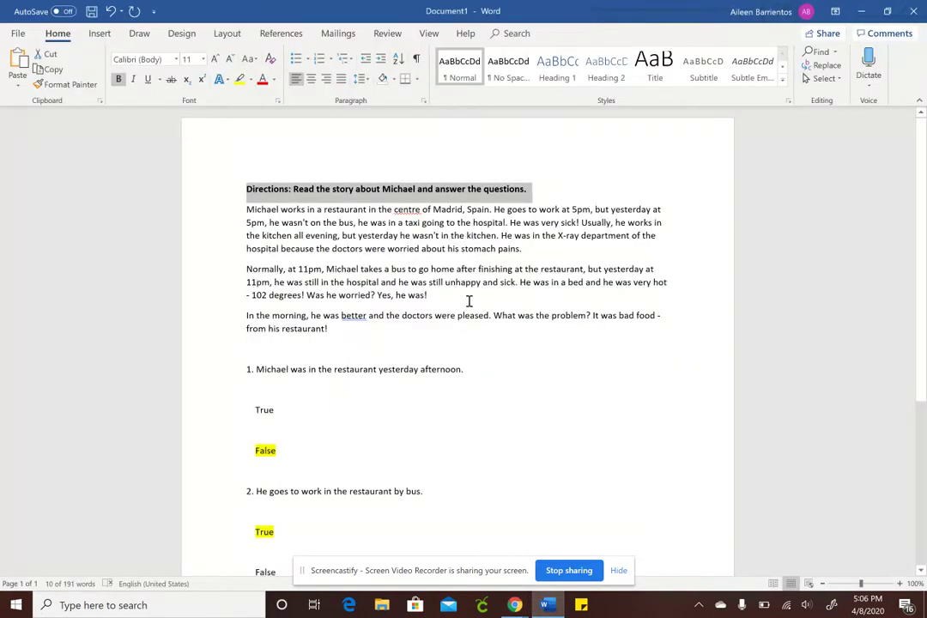
left_click(469, 300)
left_click_drag(352, 333, 248, 210)
key("ctrl+c")
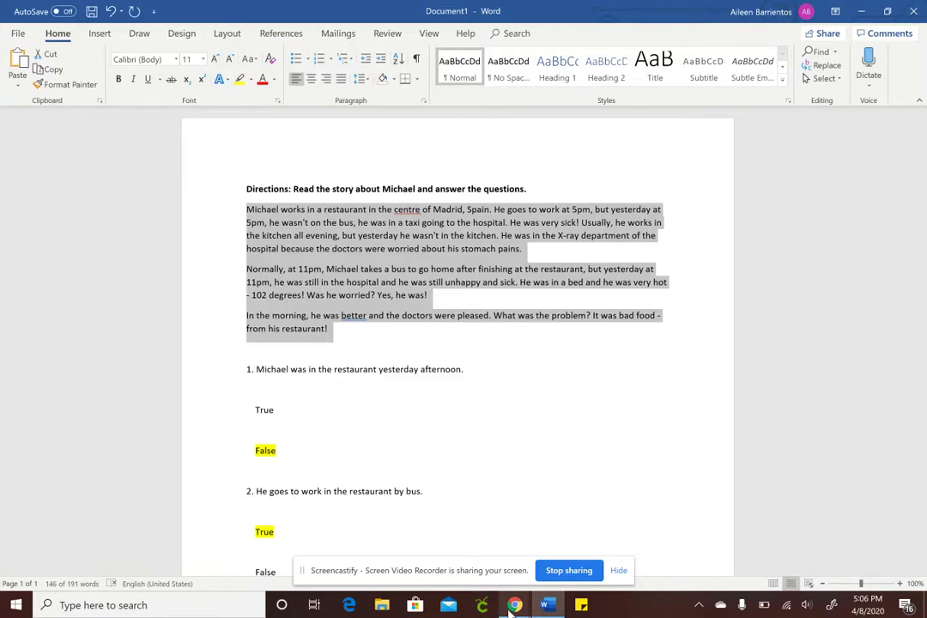
Step: Paste the Michael story as the text block's message, save it, and start another question
mouse_move(514, 605)
left_click(433, 571)
key("ctrl+v")
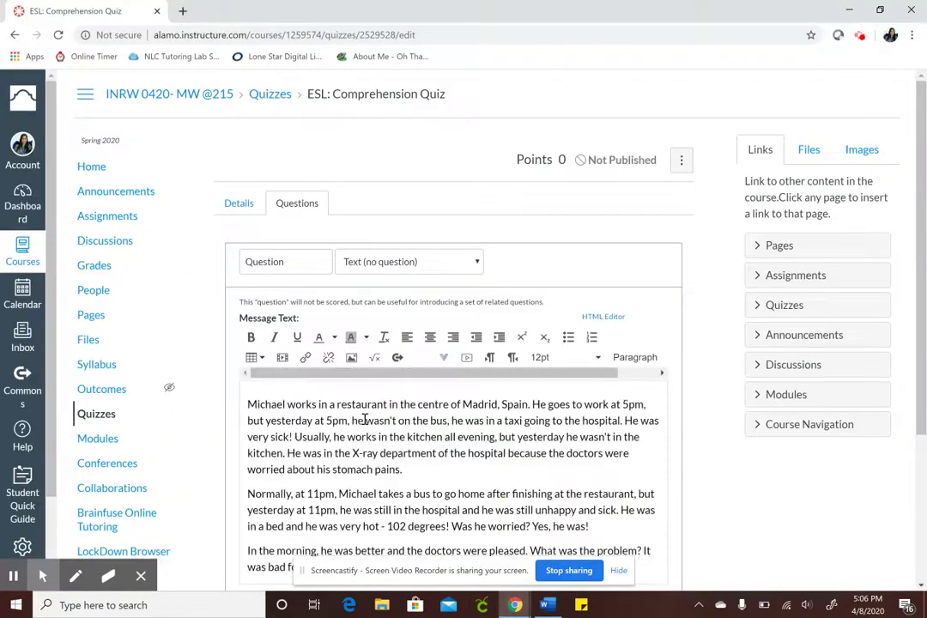
scroll(364, 412, "down", 3)
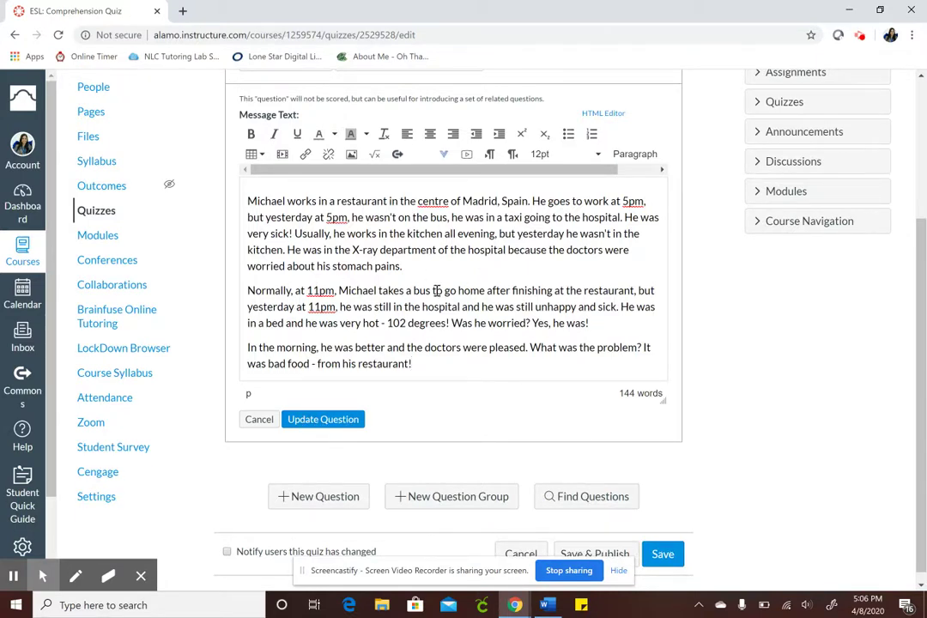
left_click(319, 421)
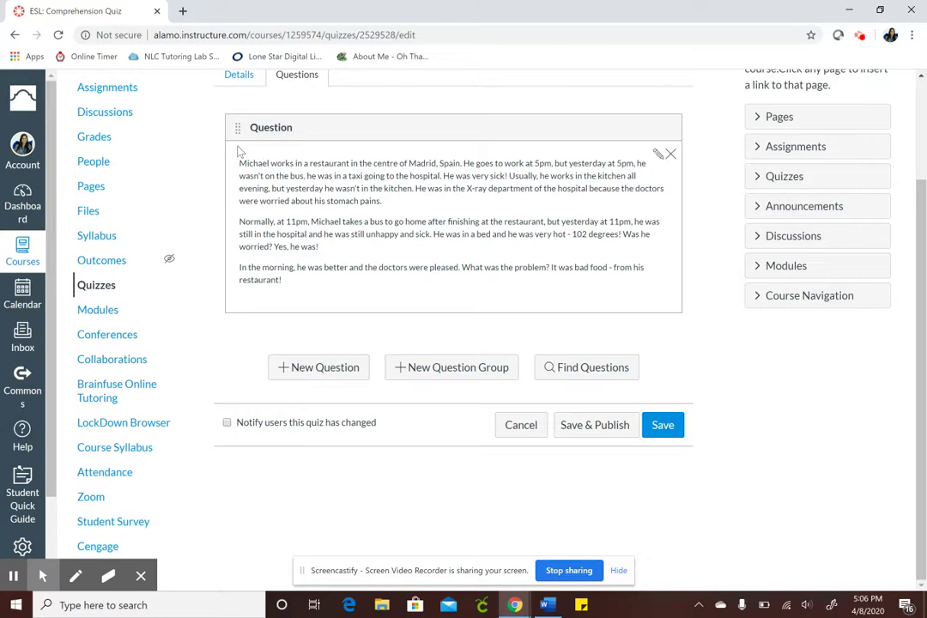
left_click(298, 368)
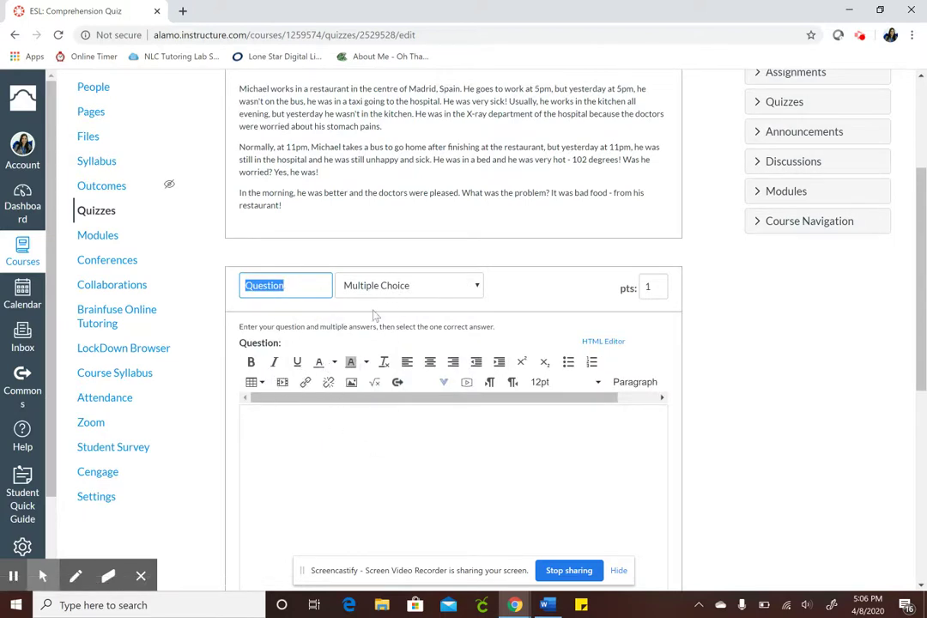
Step: Make the new question a True/False question
left_click(409, 290)
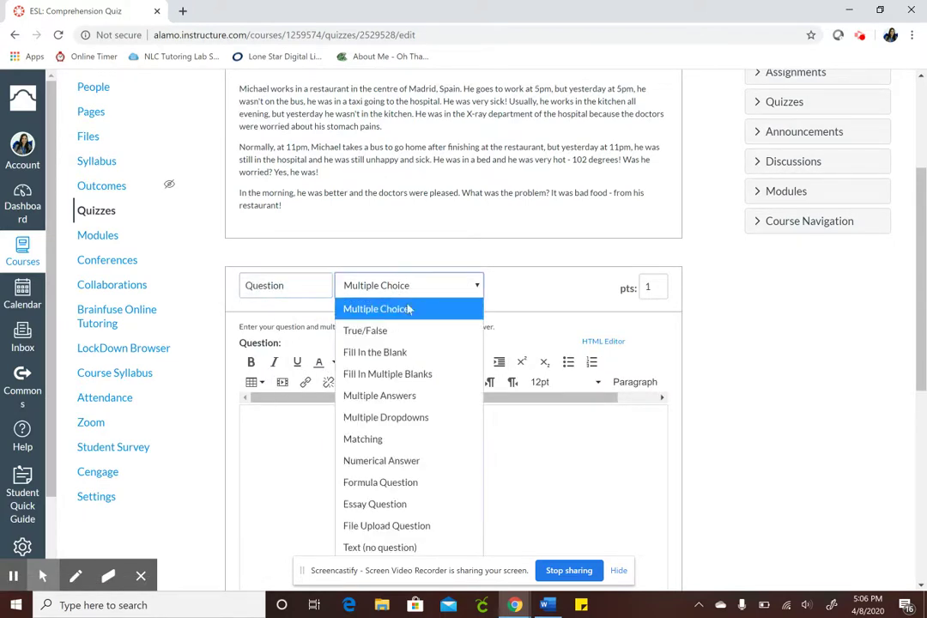
left_click(387, 332)
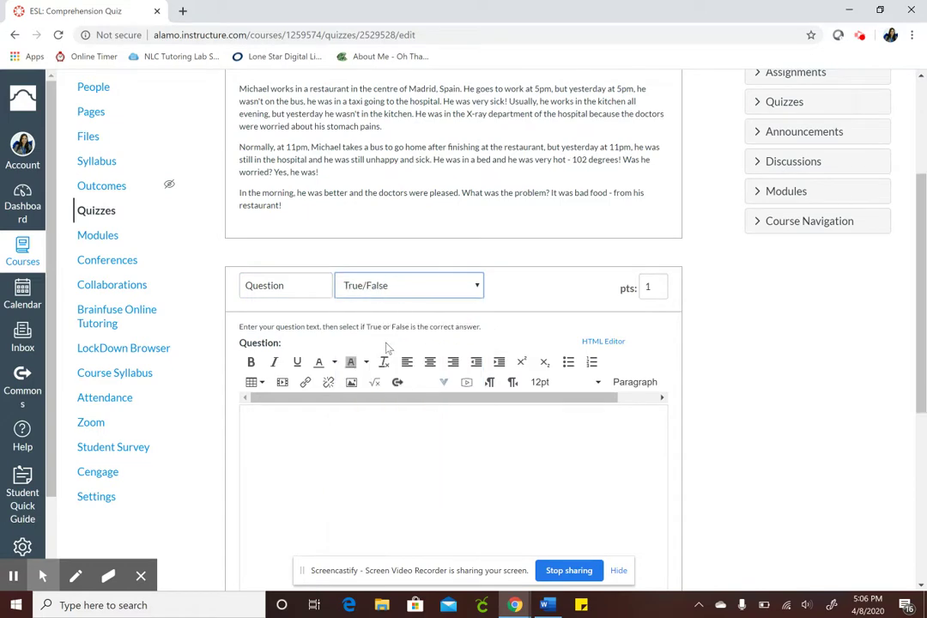
left_click(398, 478)
scroll(646, 431, "down", 3)
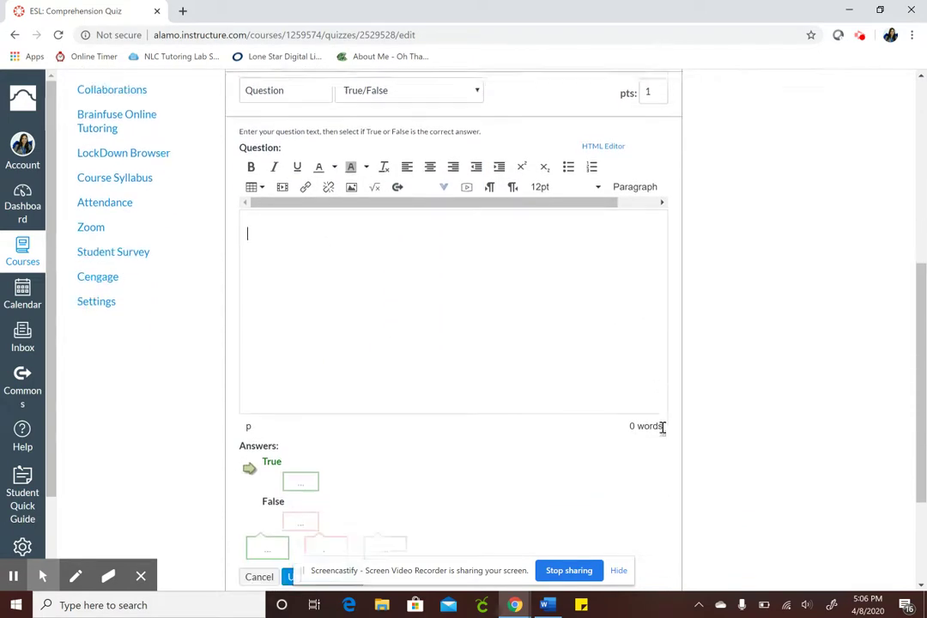
Step: Copy question 1's sentence from the Word document
left_click(544, 604)
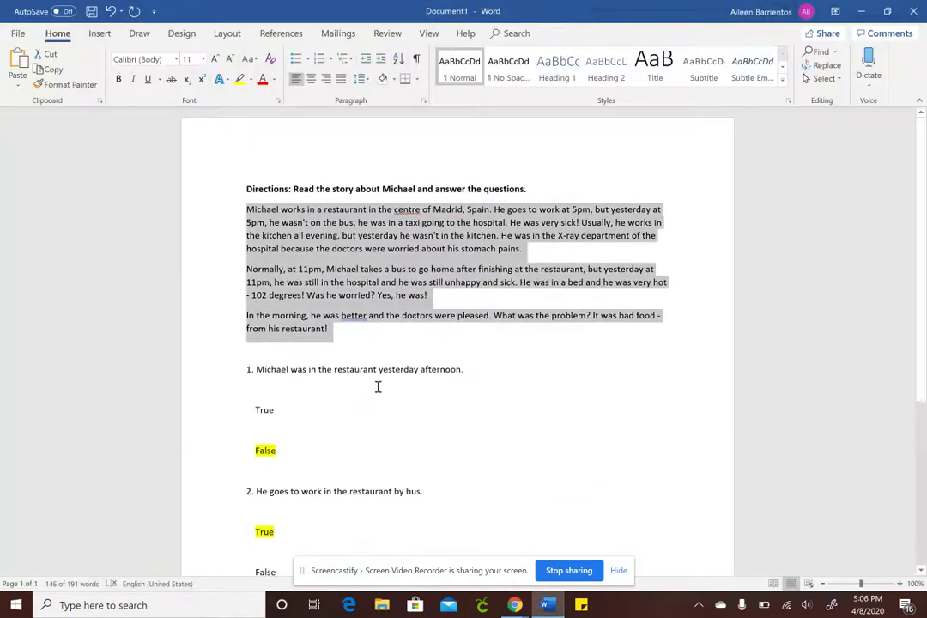
left_click(474, 377)
left_click_drag(473, 371, 274, 371)
key("ctrl+c")
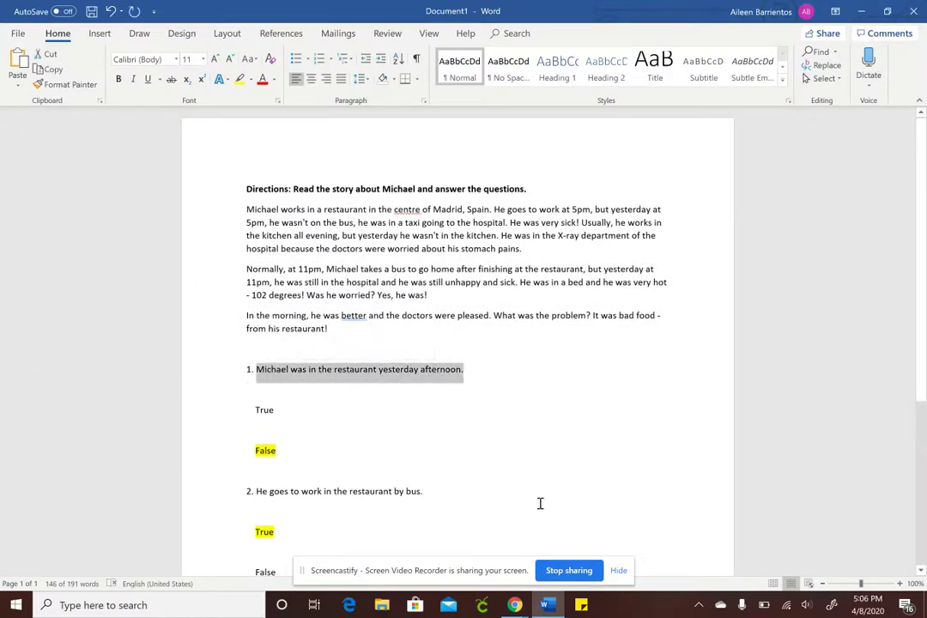
Step: Paste 'Michael was in the restaurant yesterday afternoon.' as the question text
mouse_move(514, 605)
left_click(377, 470)
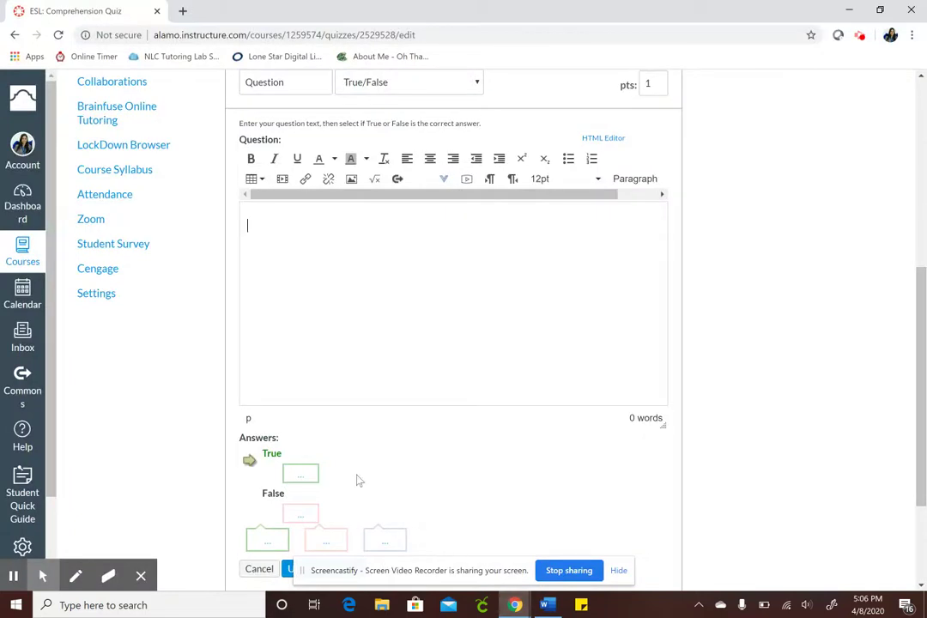
key("ctrl+v")
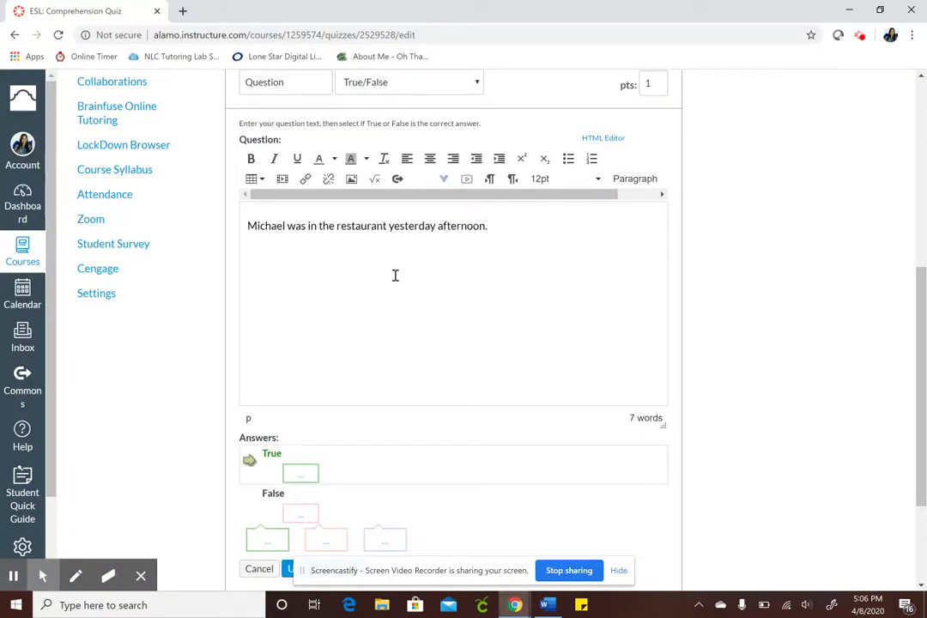
scroll(755, 215, "down", 2)
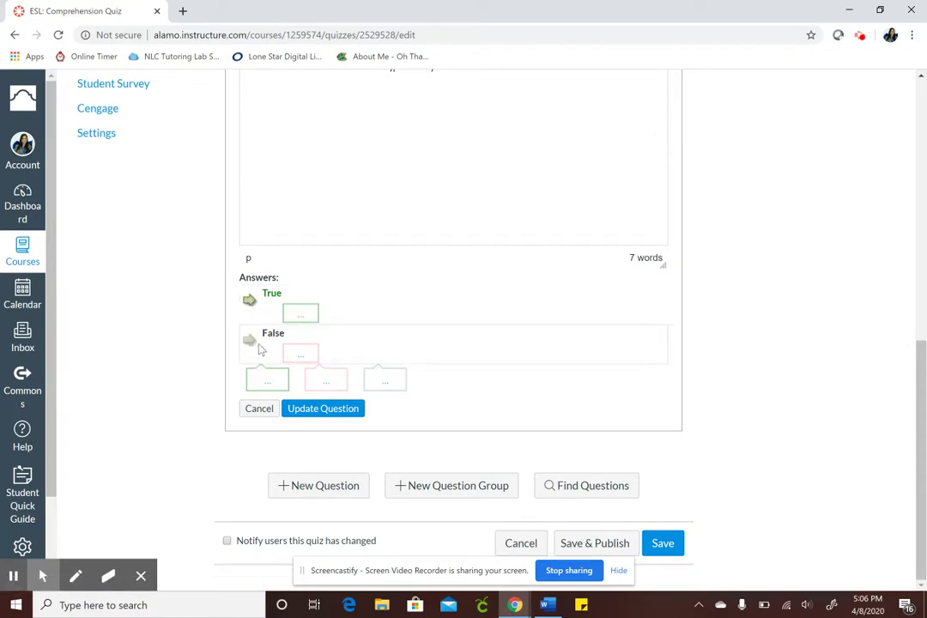
Step: Check question 1's correct answer in the Word answer key
left_click(547, 605)
left_click(394, 433)
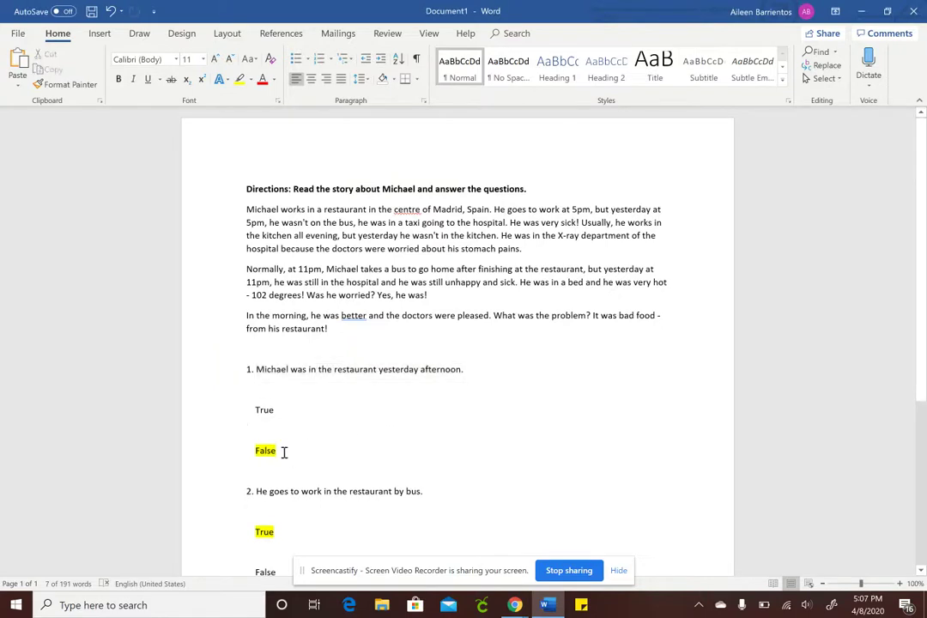
mouse_move(514, 605)
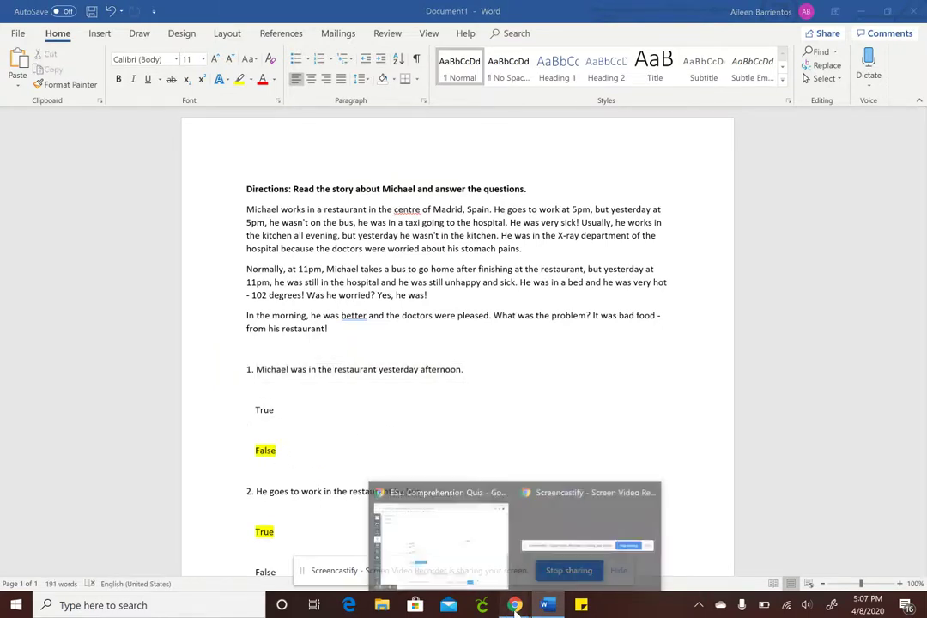
left_click(481, 576)
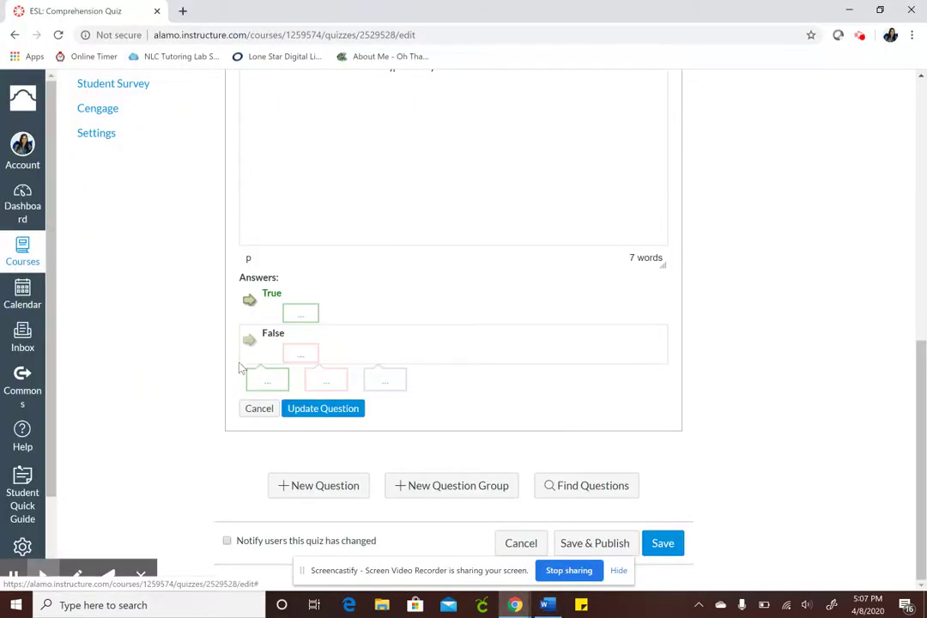
Step: Mark False as the correct answer, leaving the True and False comments empty
left_click(249, 340)
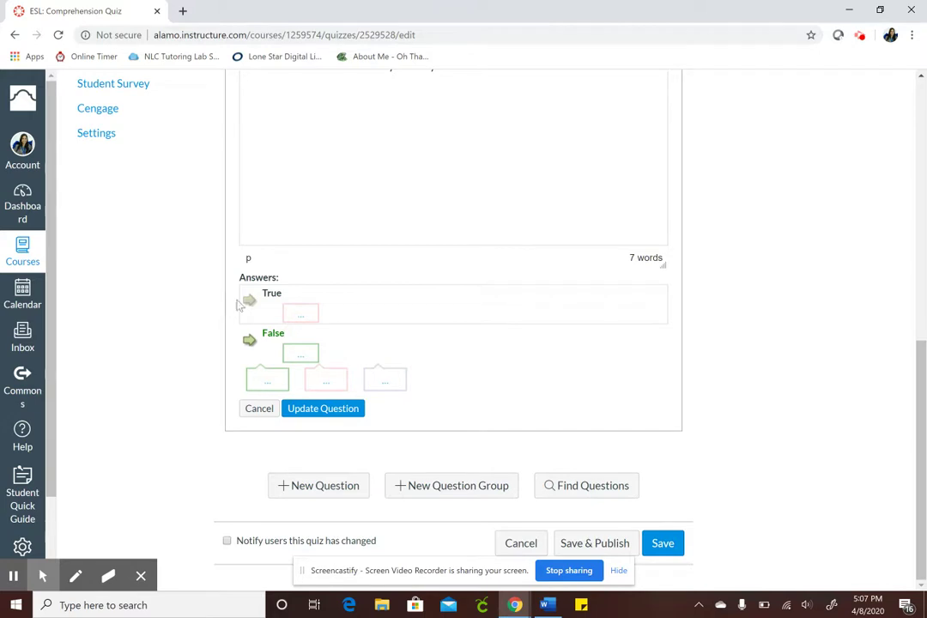
left_click(302, 313)
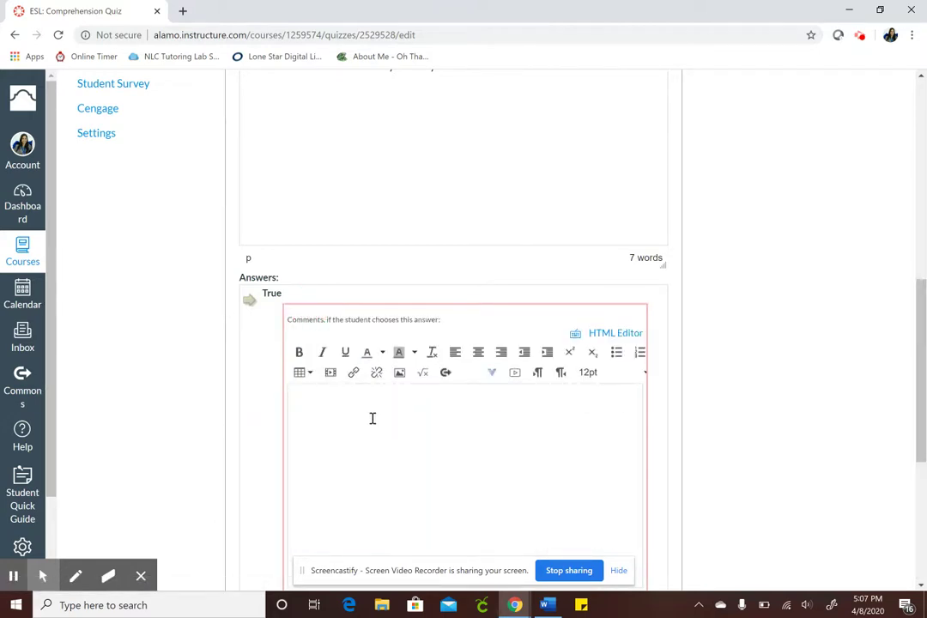
scroll(372, 418, "down", 1)
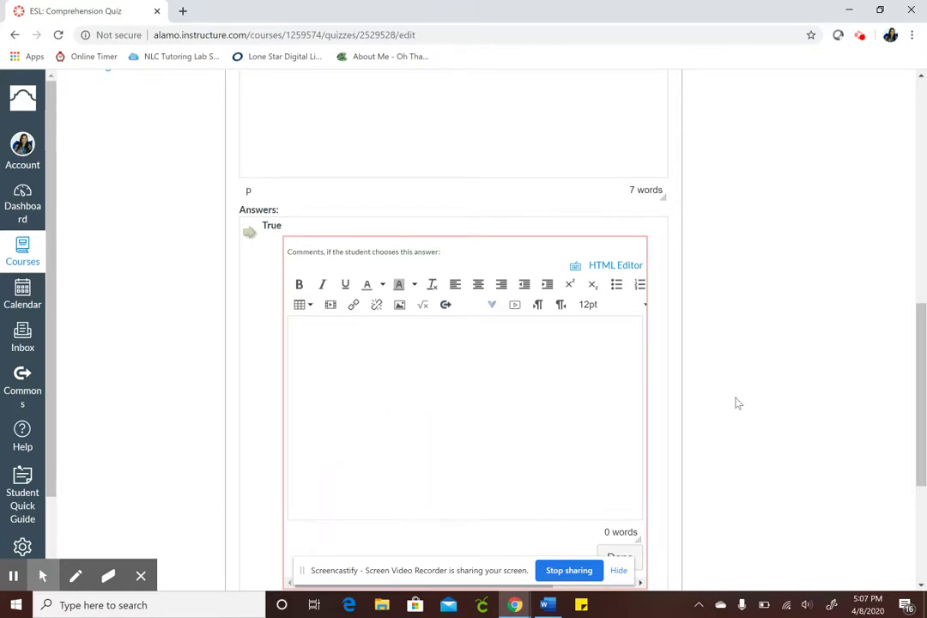
scroll(731, 403, "down", 3)
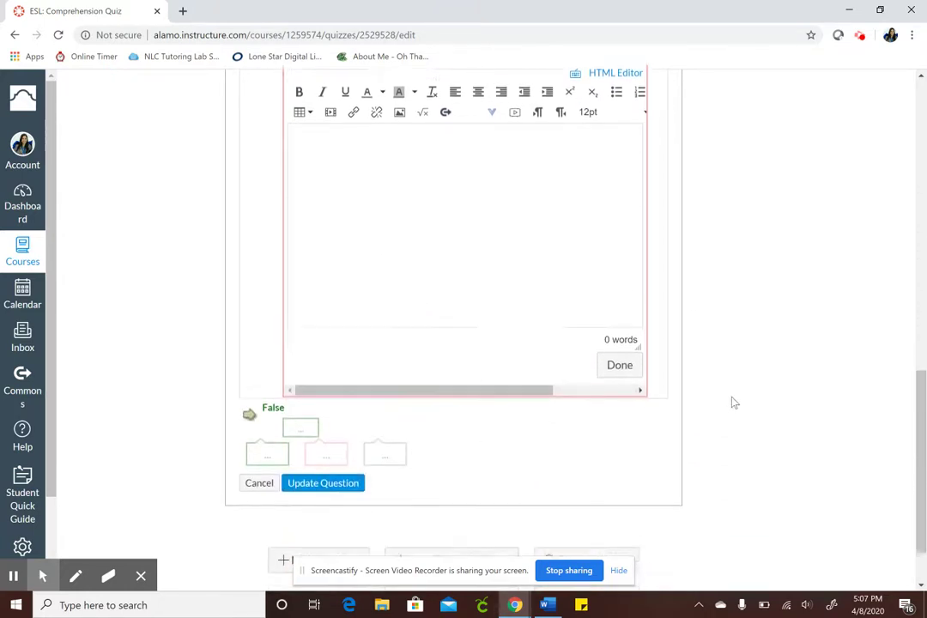
left_click(304, 417)
scroll(350, 461, "down", 2)
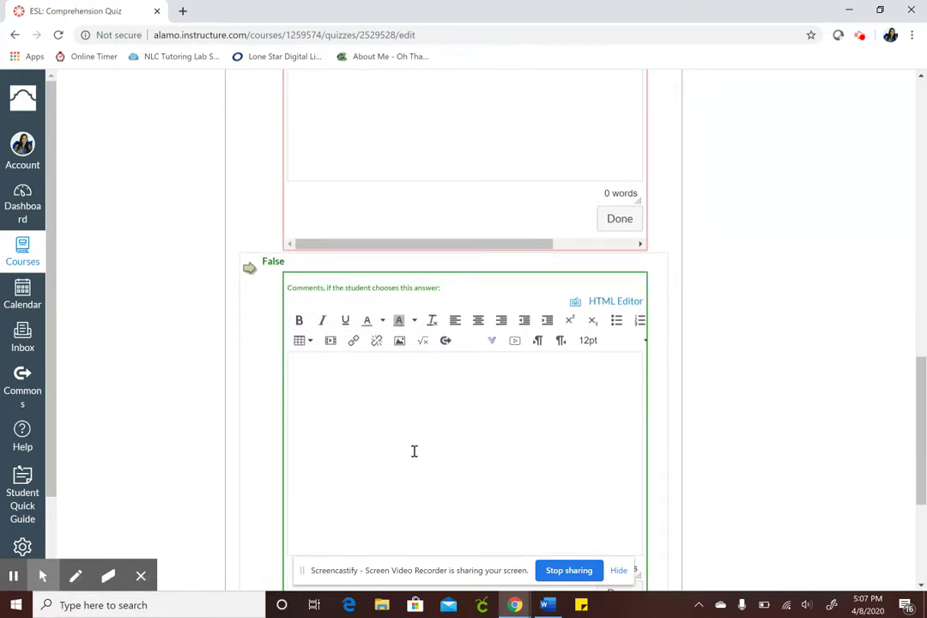
scroll(422, 456, "up", 3)
scroll(395, 429, "down", 4)
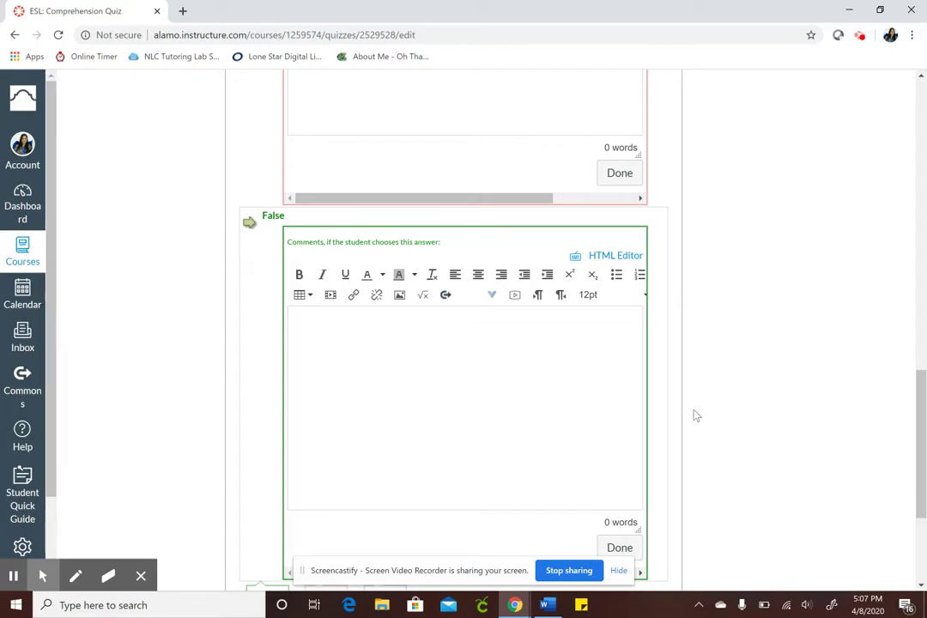
scroll(693, 413, "down", 3)
left_click(619, 412)
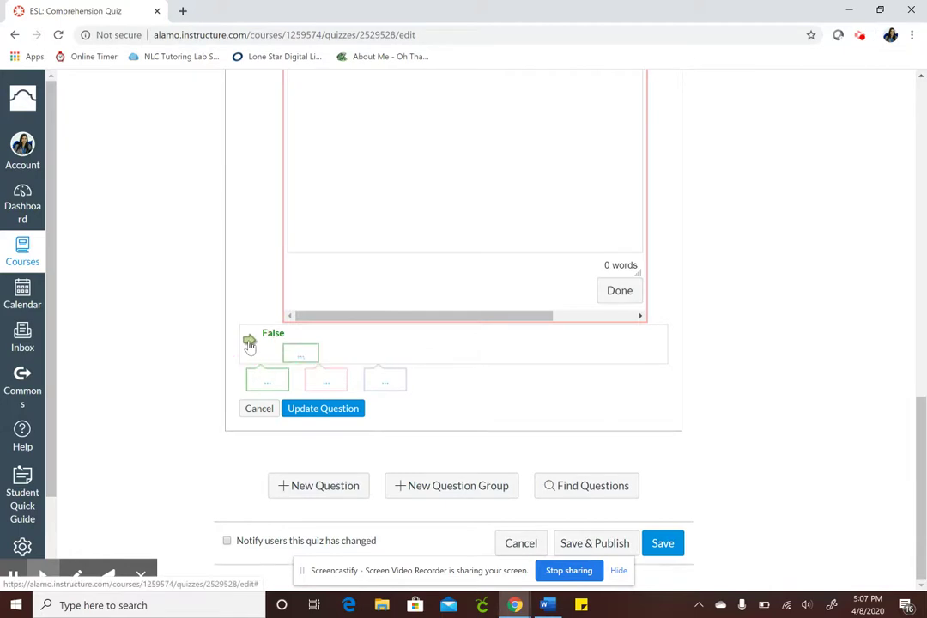
Step: Update the True/False question, save the quiz, and open its student preview
left_click(309, 412)
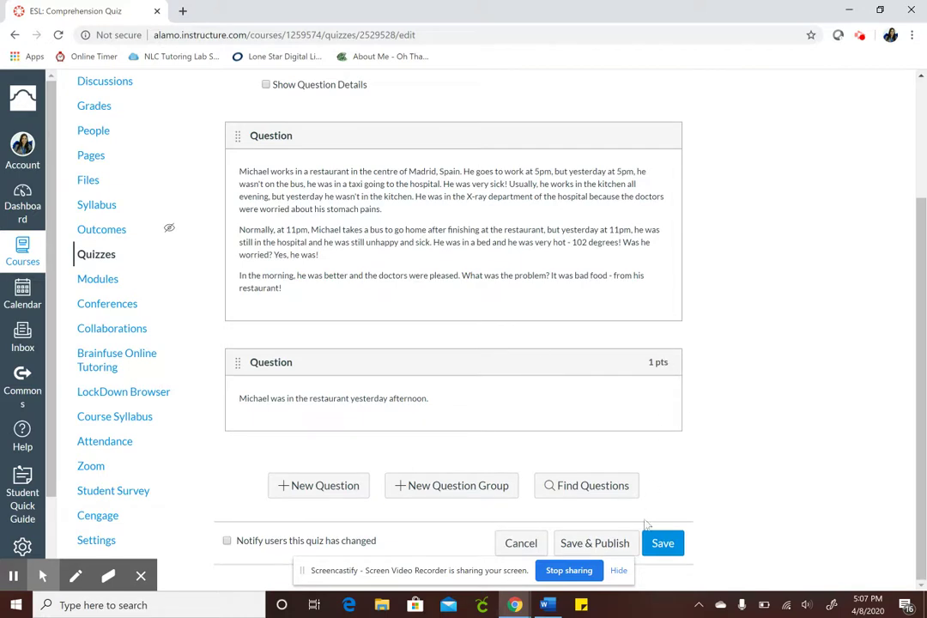
left_click(665, 546)
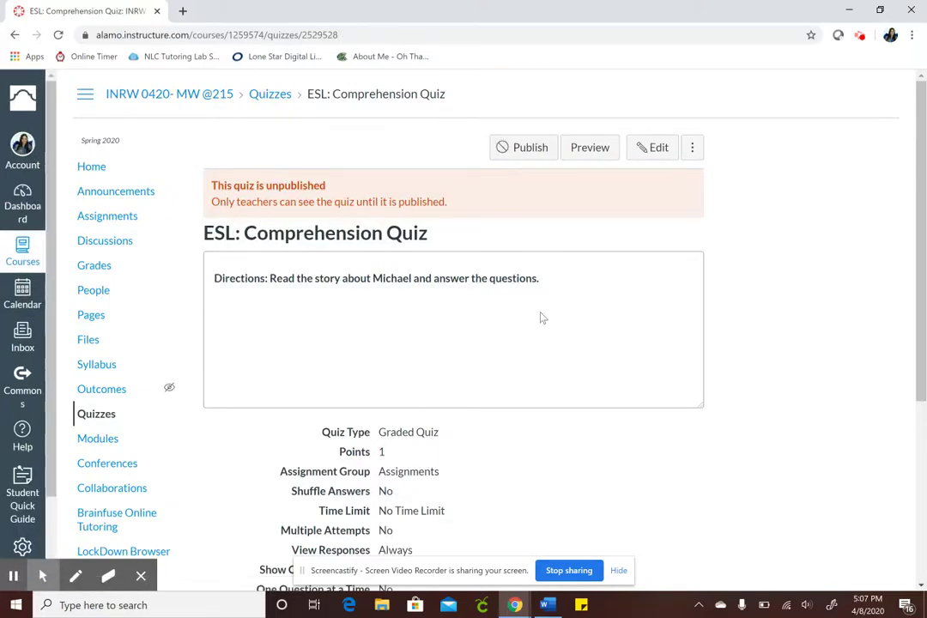
scroll(540, 318, "down", 3)
scroll(549, 355, "up", 3)
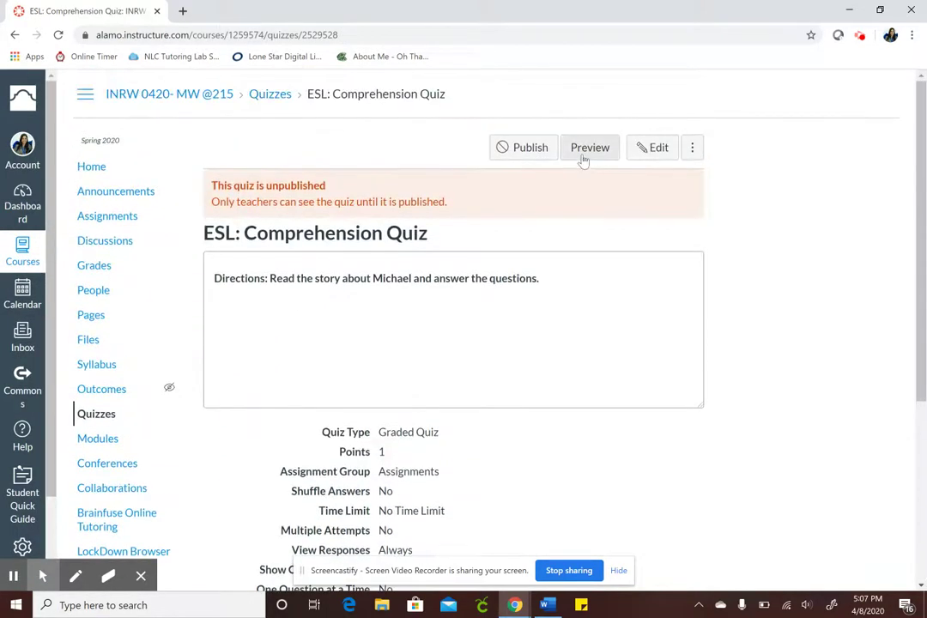
left_click(582, 159)
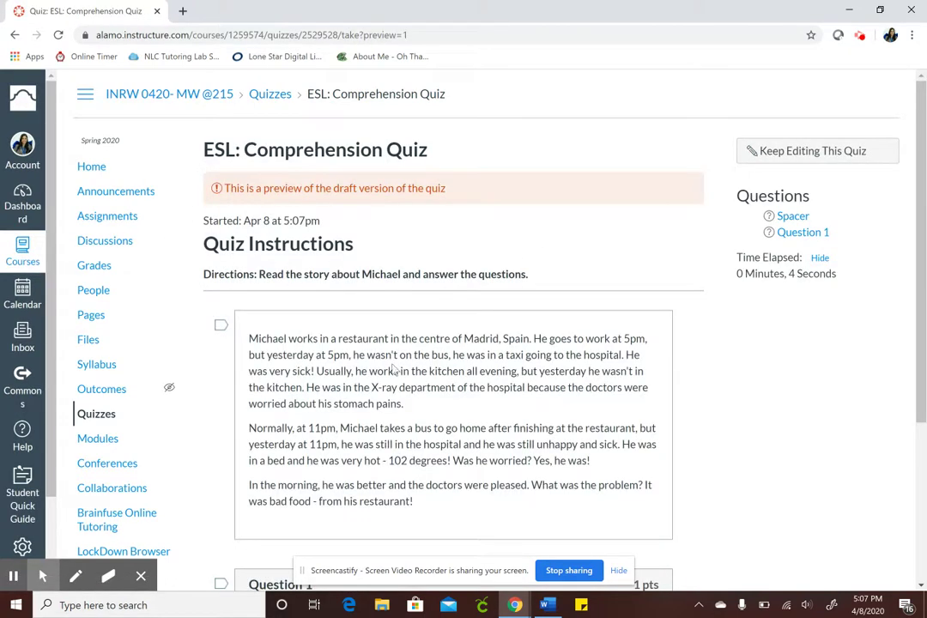
Step: In the draft preview, answer True for Question 1
scroll(454, 513, "down", 2)
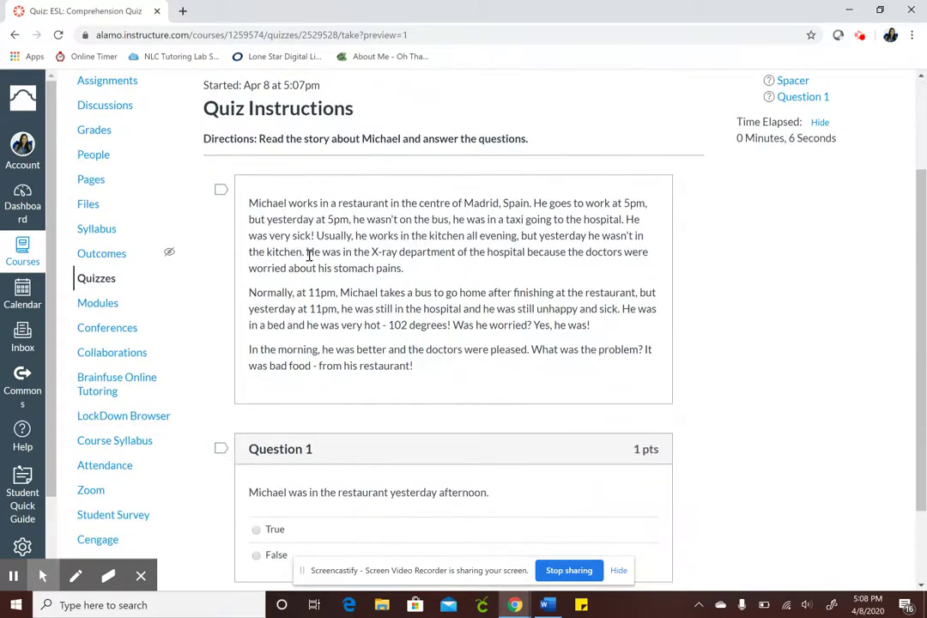
scroll(327, 469, "down", 2)
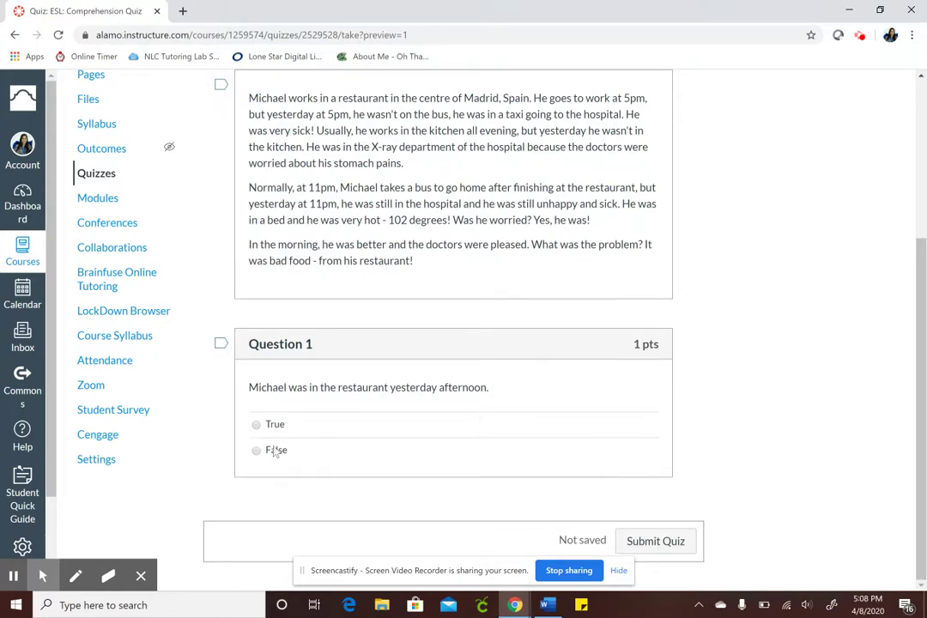
left_click(256, 425)
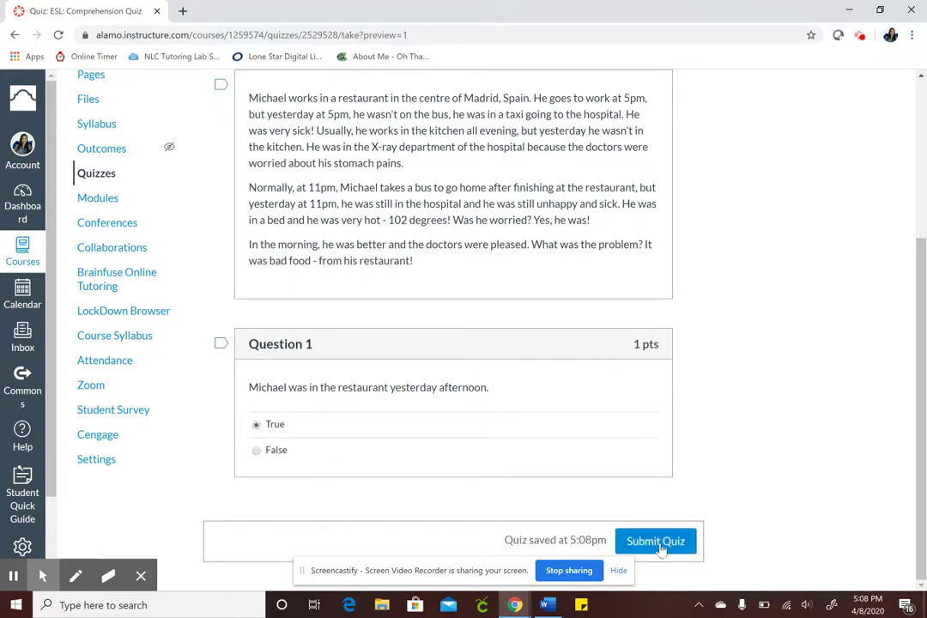
scroll(717, 438, "up", 3)
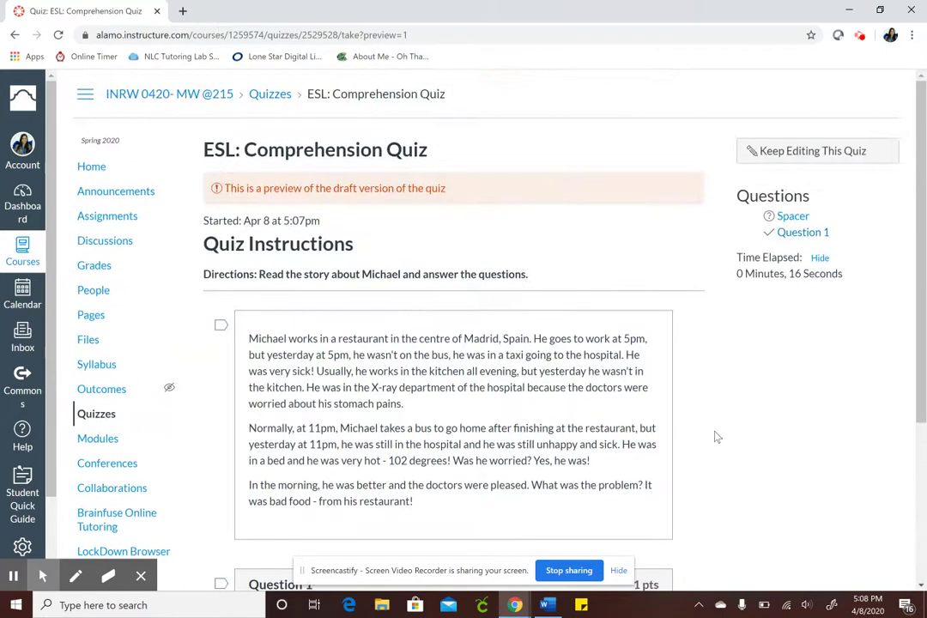